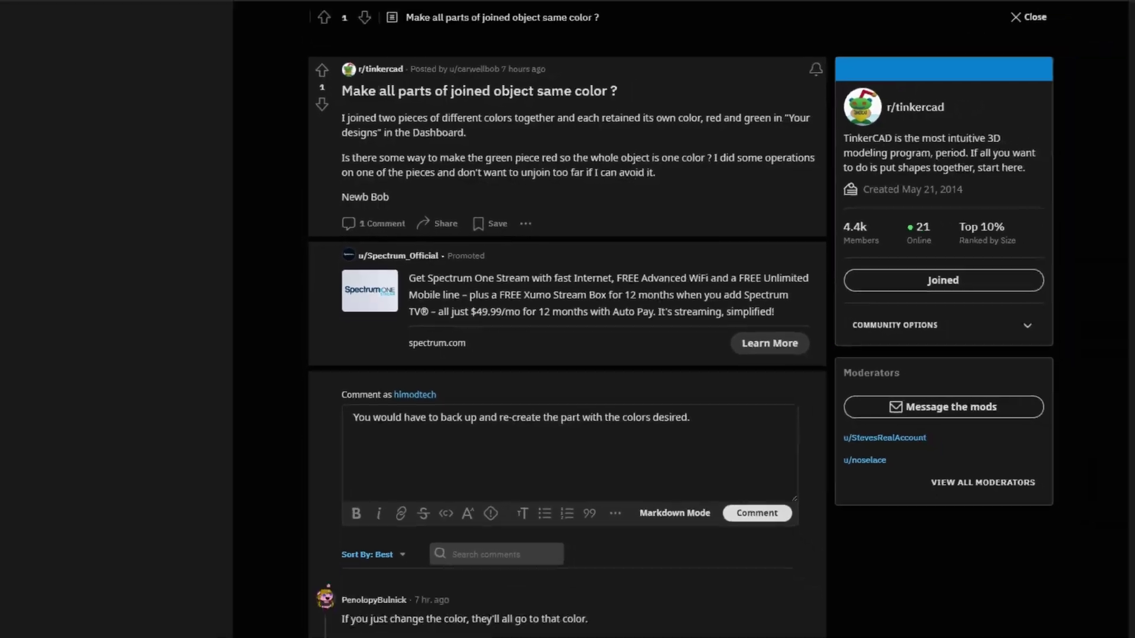
- Group the red cube and green roof into one shape
{"action": "left_click", "coordinate": [246, 9]}
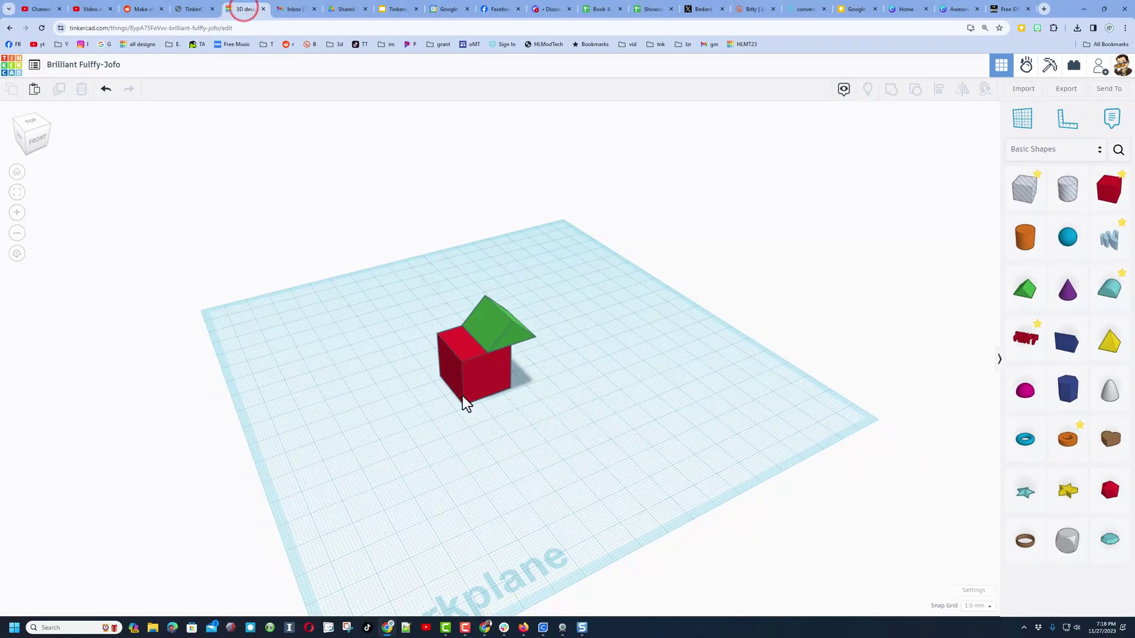
{"action": "mouse_move", "coordinate": [463, 398]}
{"action": "right_mouse_down"}
{"action": "mouse_move", "coordinate": [355, 345]}
{"action": "mouse_move", "coordinate": [451, 406]}
{"action": "right_mouse_up"}
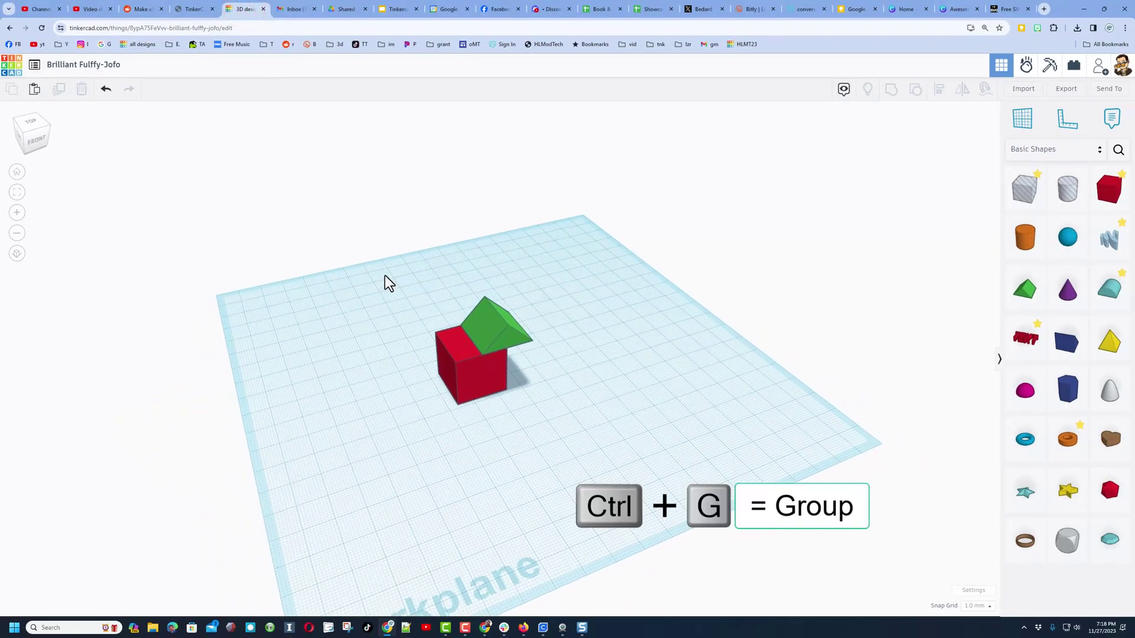
{"action": "left_click_drag", "start_coordinate": [384, 274], "coordinate": [567, 459]}
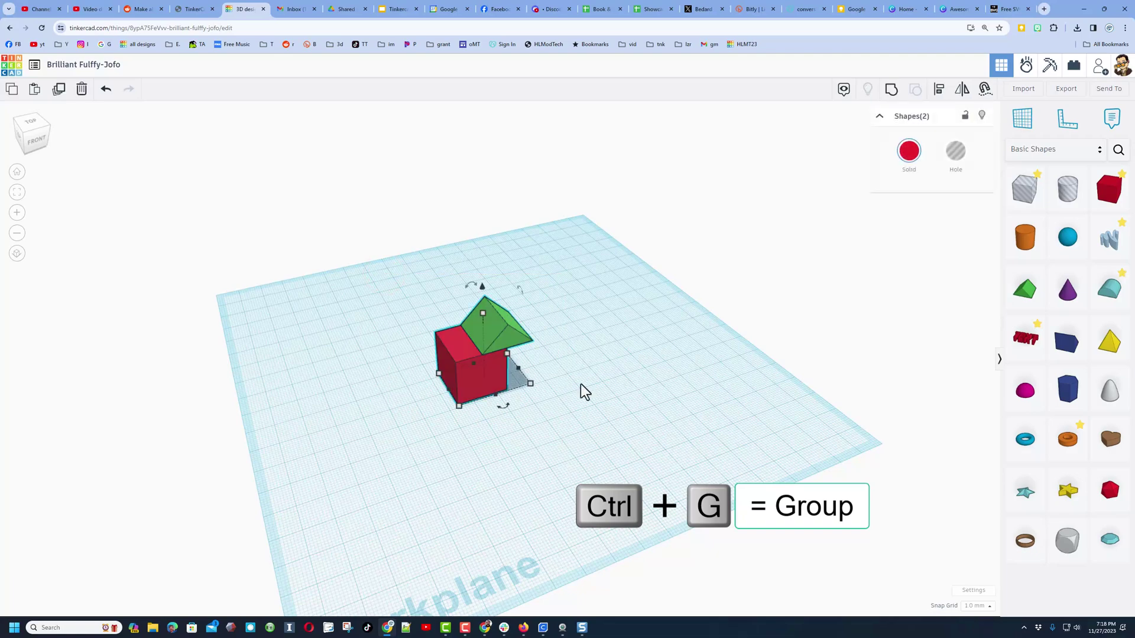
{"action": "left_click", "coordinate": [890, 89]}
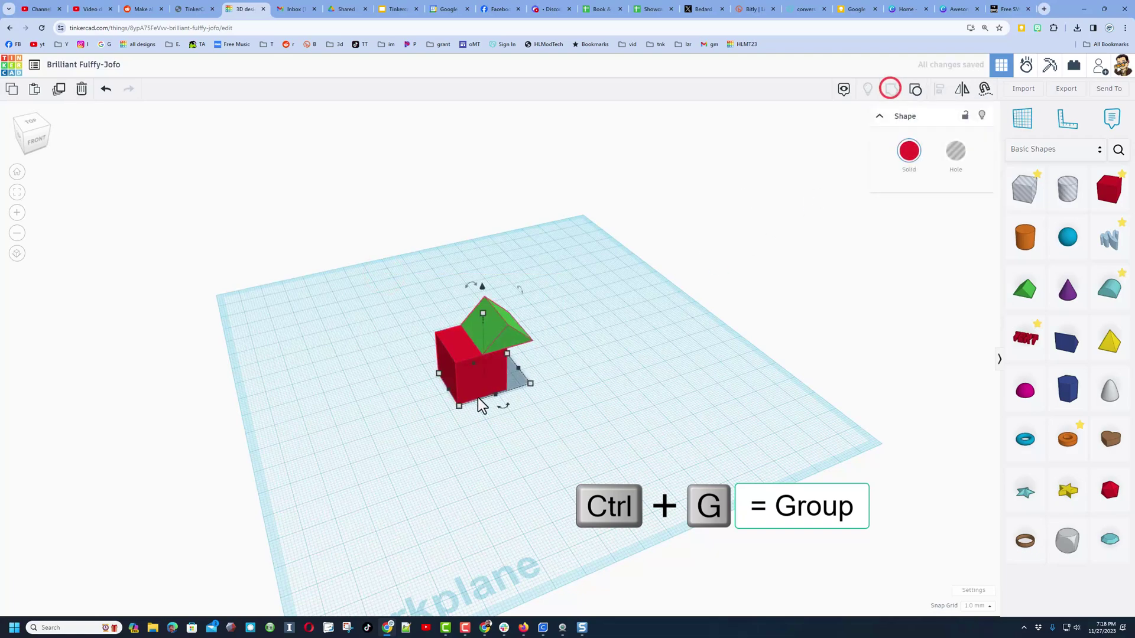
- Cruise the green roof inside the group onto the top of the red cube
{"action": "right_click_drag", "start_coordinate": [496, 387], "coordinate": [530, 296]}
{"action": "scroll", "coordinate": [463, 388], "scroll_direction": "up", "scroll_amount": 5}
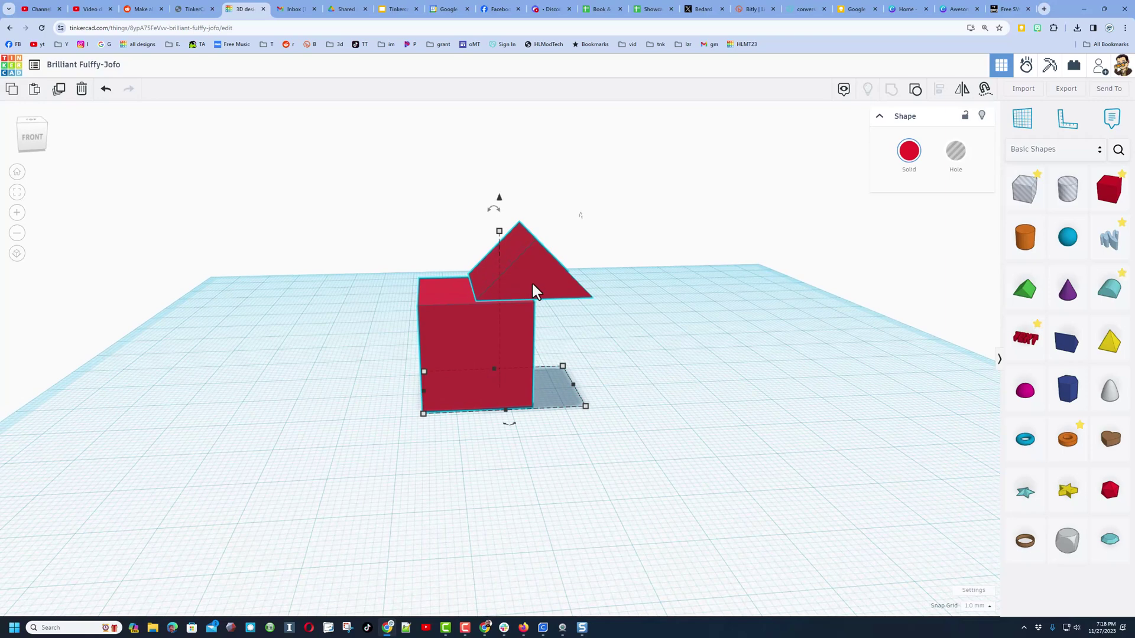
{"action": "key", "text": "c"}
{"action": "left_click", "coordinate": [531, 282]}
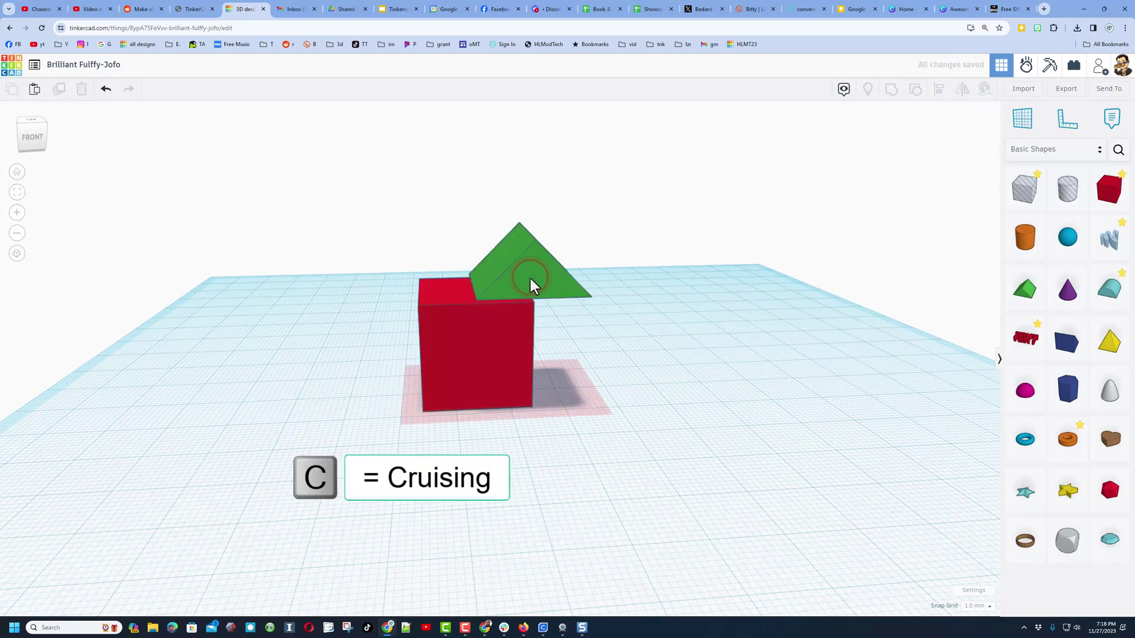
{"action": "left_click", "coordinate": [530, 283]}
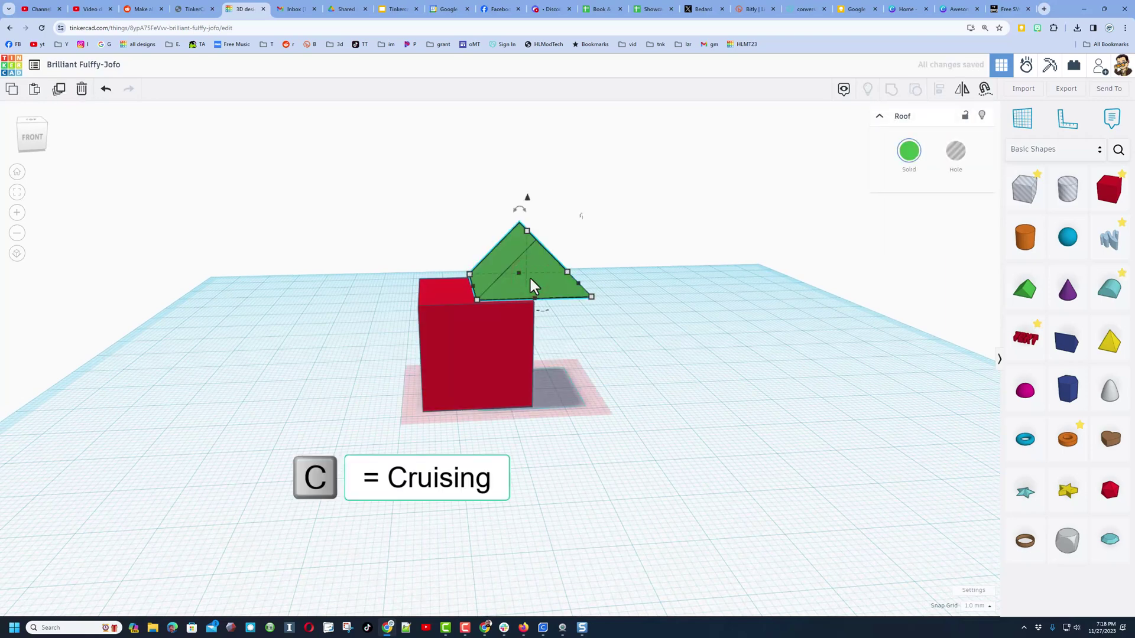
{"action": "left_click", "coordinate": [528, 284]}
{"action": "left_click_drag", "start_coordinate": [526, 286], "coordinate": [496, 289]}
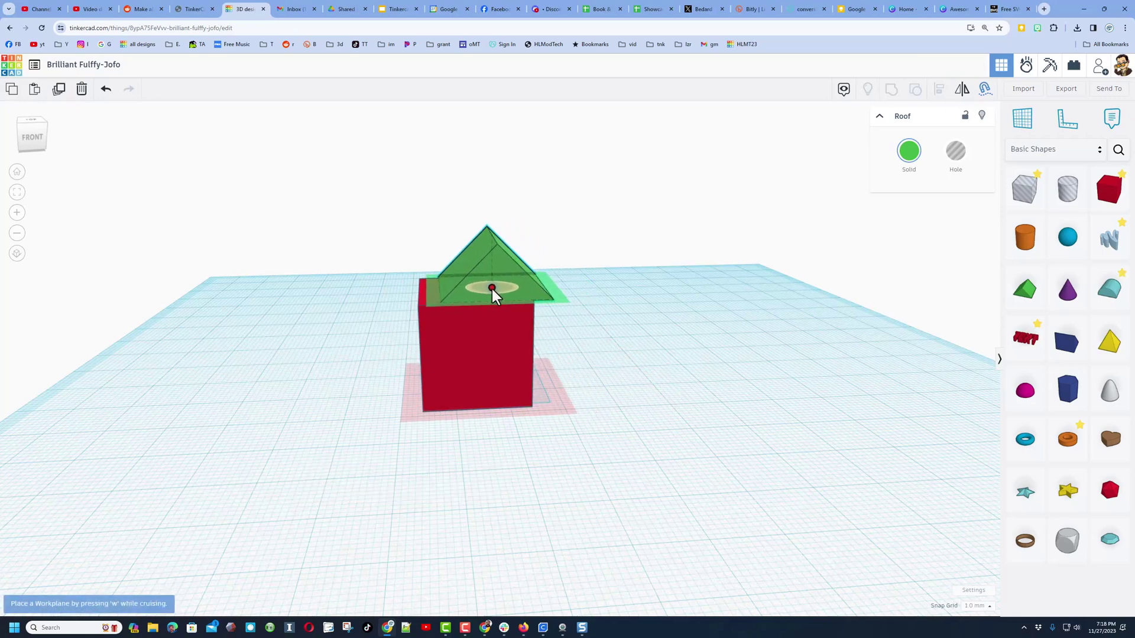
{"action": "right_click_drag", "start_coordinate": [496, 289], "coordinate": [714, 383]}
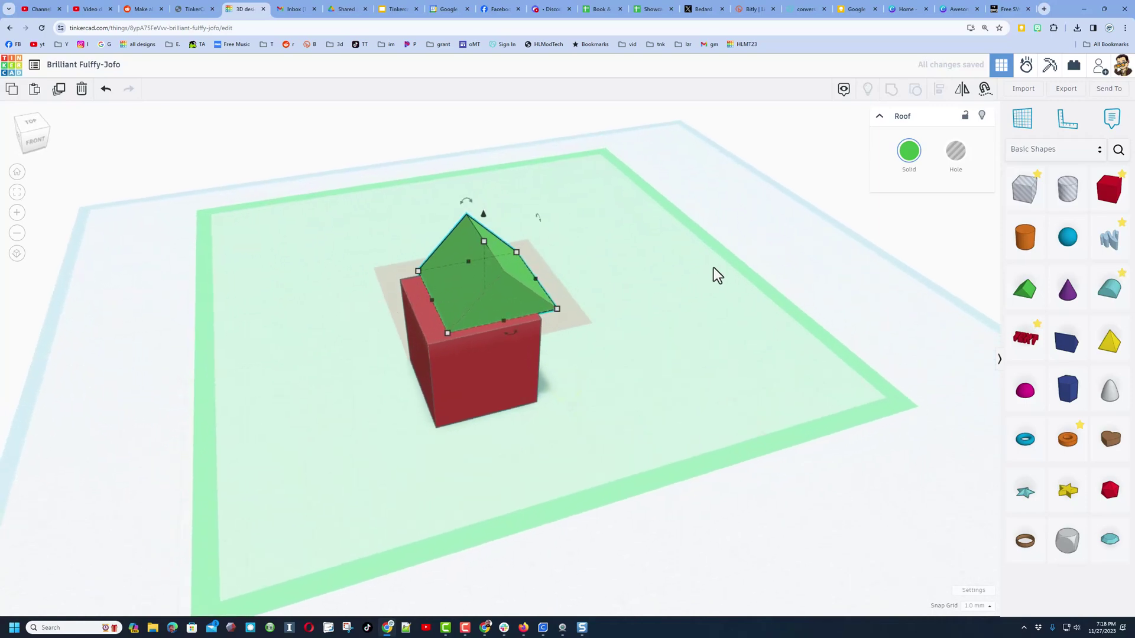
- Set the grouped house's colour to Multicolor so the roof shows green above the red cube
{"action": "left_click", "coordinate": [690, 255]}
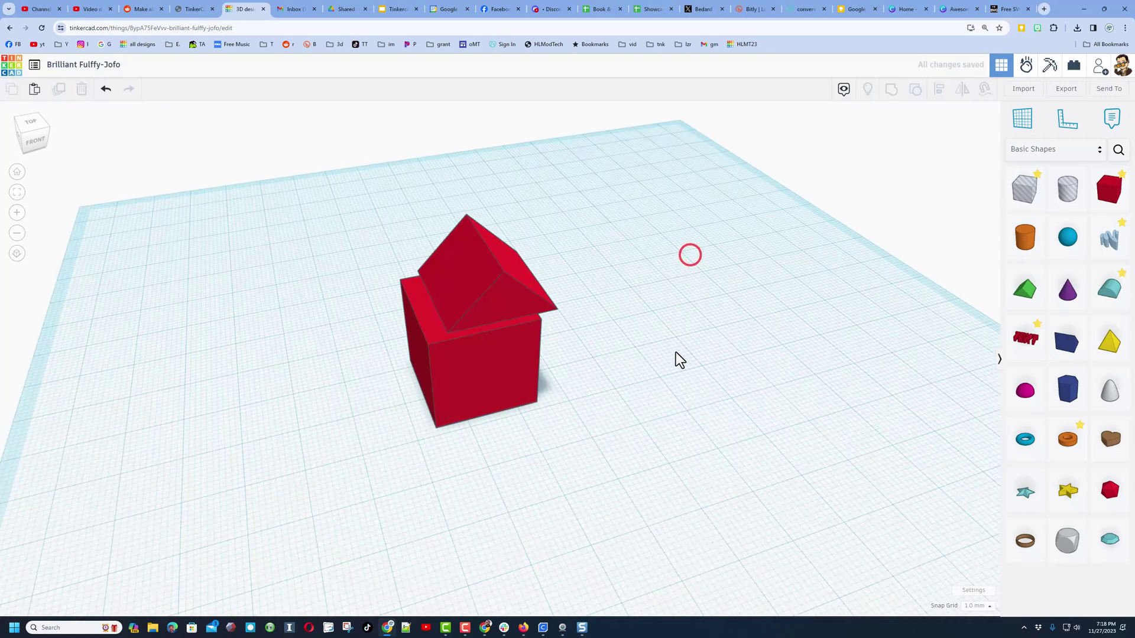
{"action": "right_click_drag", "start_coordinate": [679, 360], "coordinate": [471, 315]}
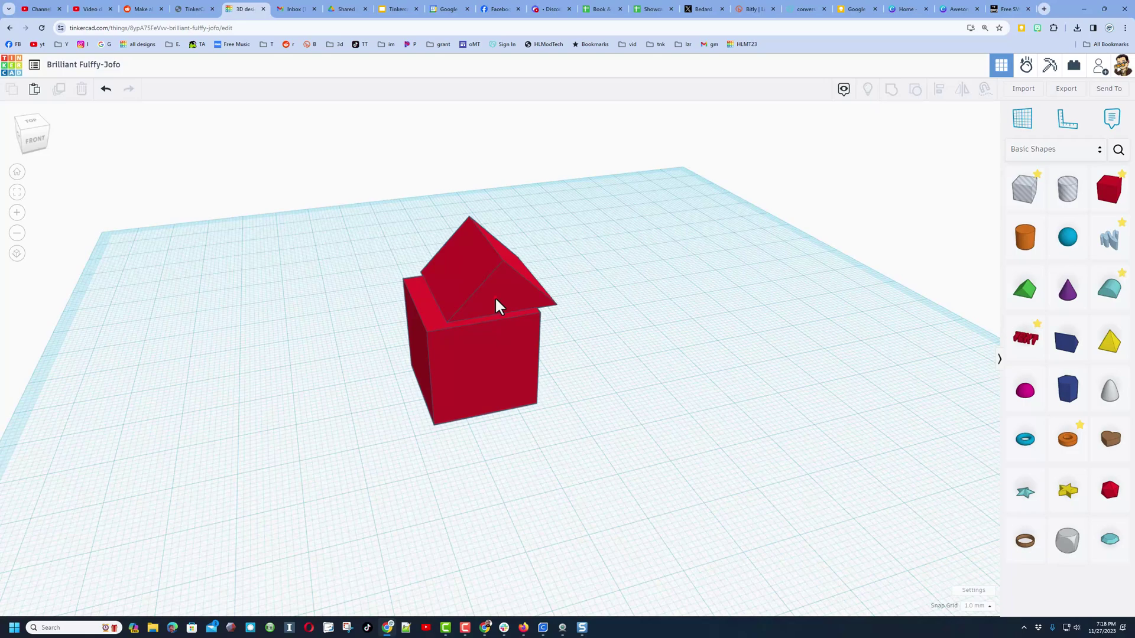
{"action": "left_click", "coordinate": [495, 304]}
{"action": "left_click", "coordinate": [908, 154]}
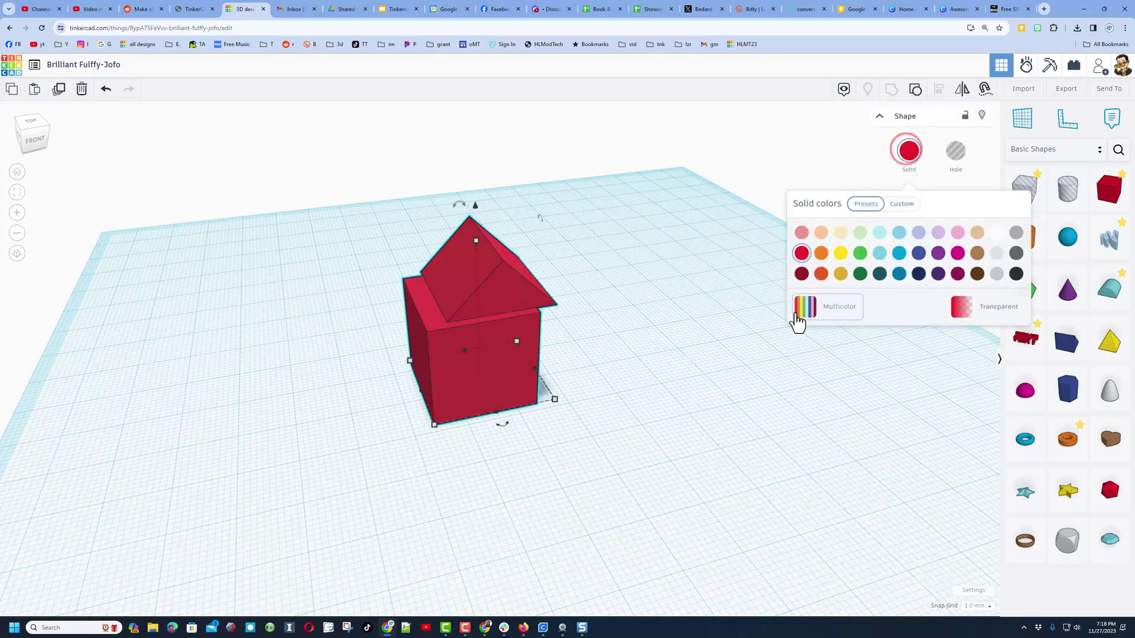
{"action": "left_click", "coordinate": [816, 319]}
{"action": "left_click", "coordinate": [672, 403]}
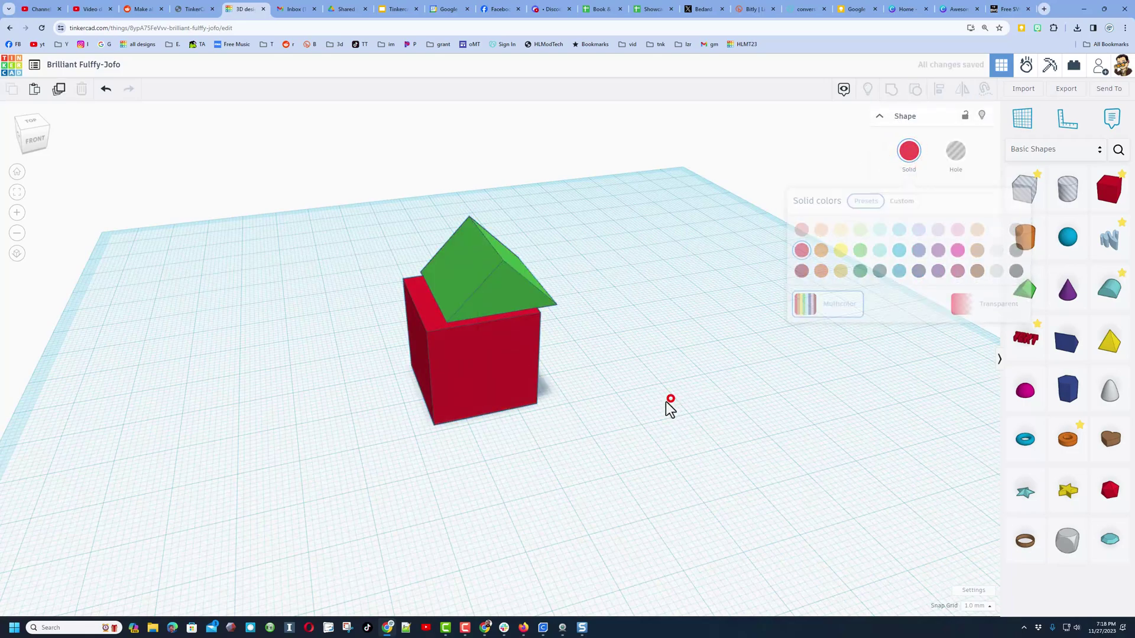
{"action": "right_click_drag", "start_coordinate": [573, 476], "coordinate": [515, 315]}
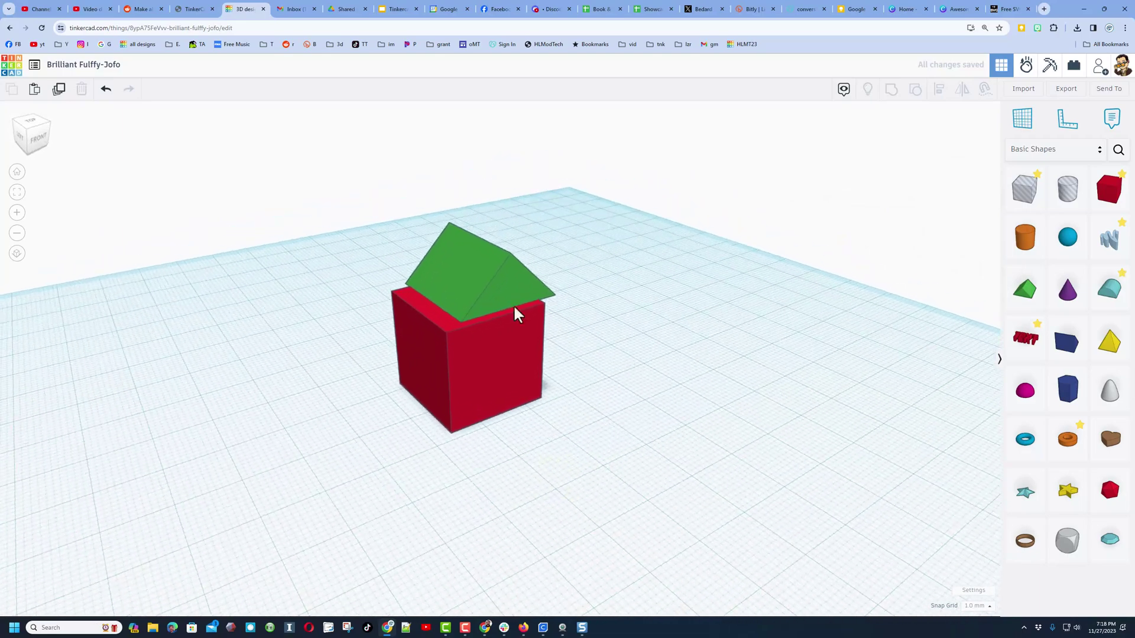
- Align the roof flush with the red cube using the alignment handles
{"action": "left_click", "coordinate": [503, 357]}
{"action": "left_click_drag", "start_coordinate": [556, 236], "coordinate": [455, 381]}
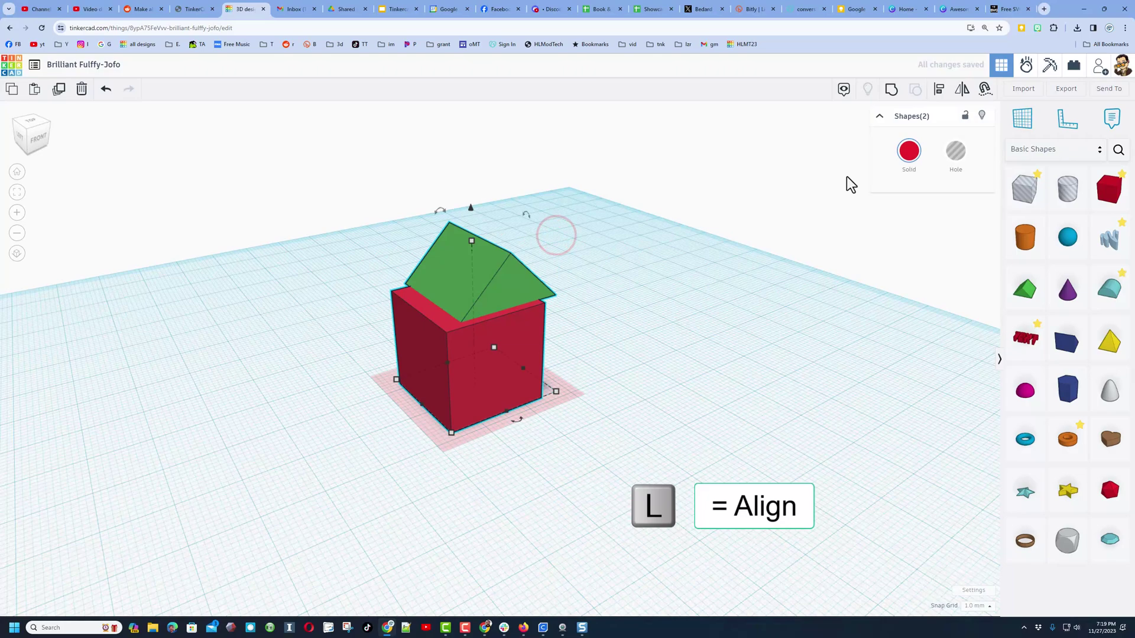
{"action": "left_click", "coordinate": [939, 90]}
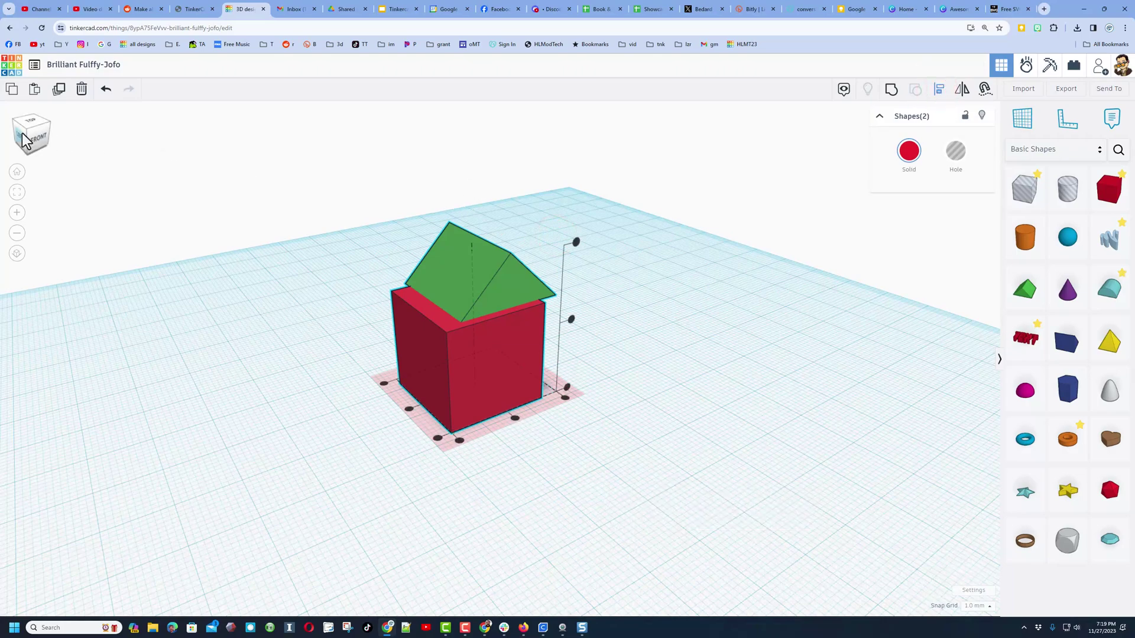
{"action": "left_click", "coordinate": [37, 137]}
{"action": "left_click", "coordinate": [521, 417]}
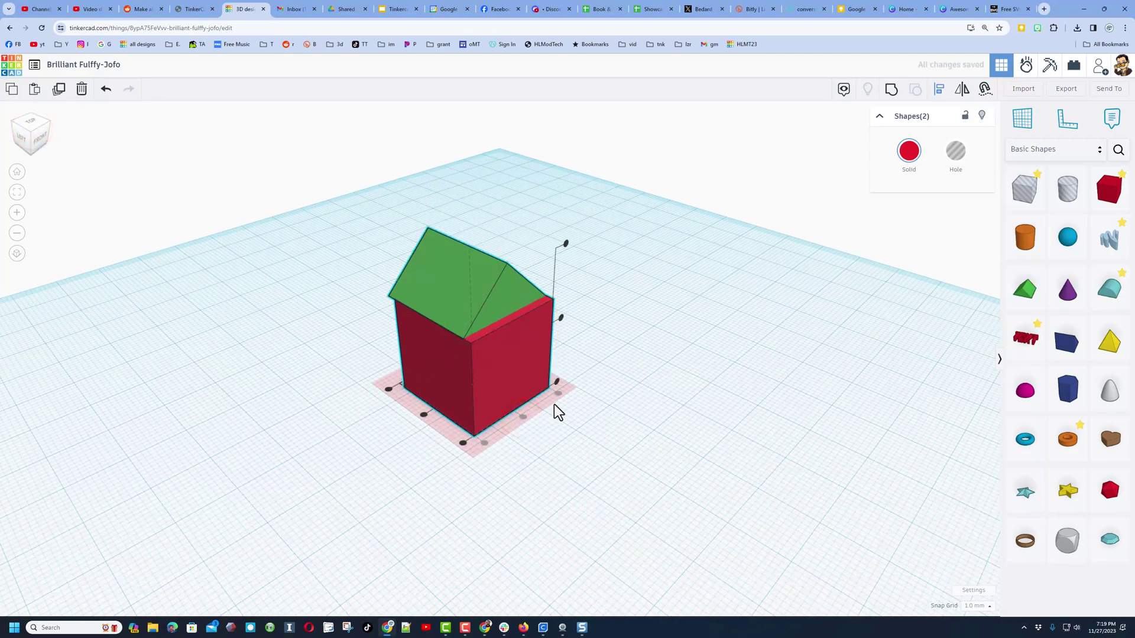
{"action": "left_click", "coordinate": [423, 415]}
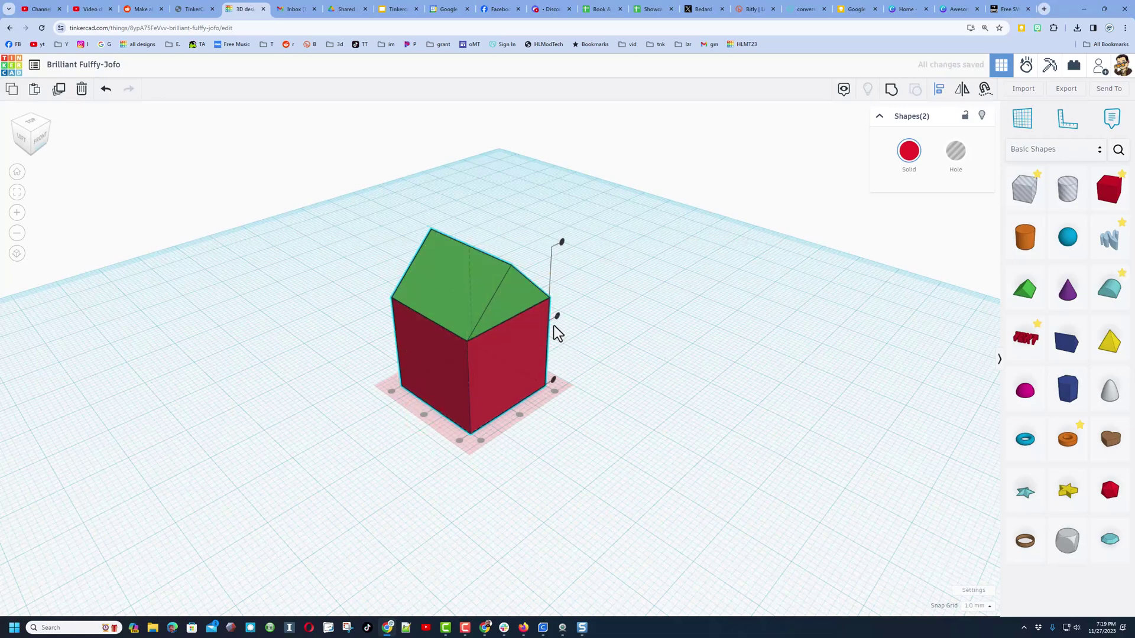
- Turn off Multicolor so the whole house becomes one solid red
{"action": "left_click", "coordinate": [674, 391]}
{"action": "right_click_drag", "start_coordinate": [704, 407], "coordinate": [522, 352]}
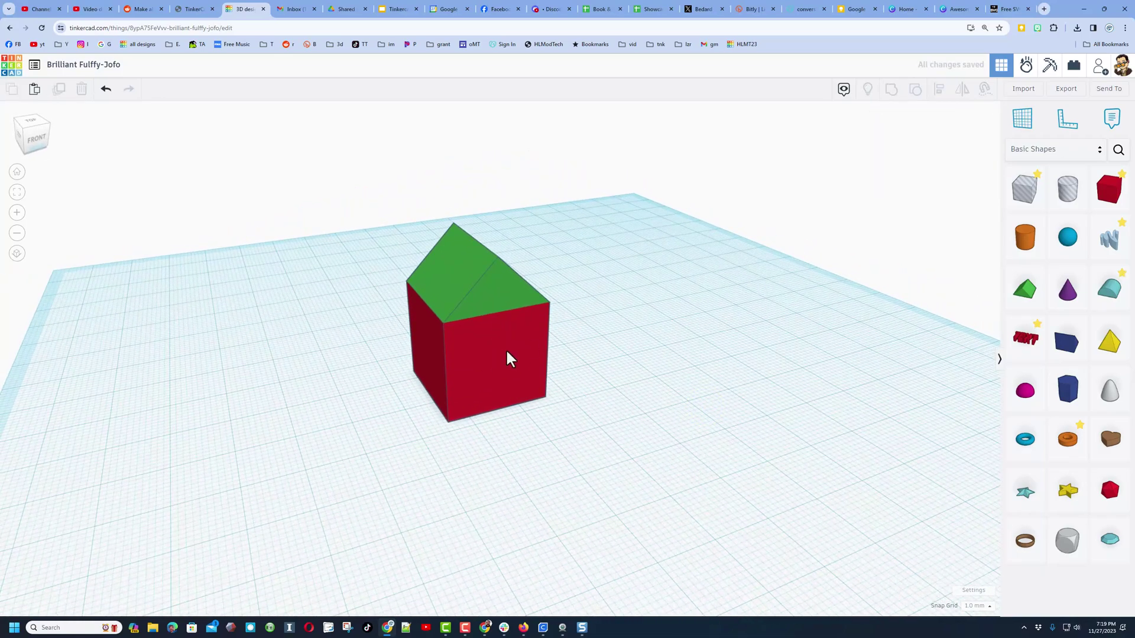
{"action": "left_click", "coordinate": [508, 358]}
{"action": "left_click", "coordinate": [908, 155]}
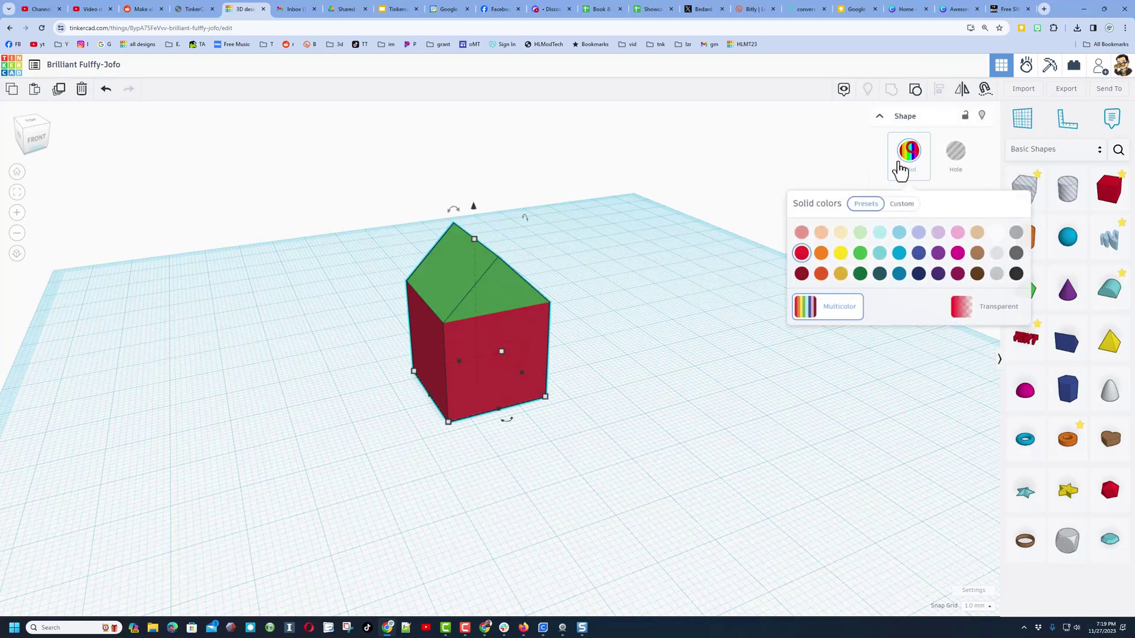
{"action": "left_click", "coordinate": [825, 307]}
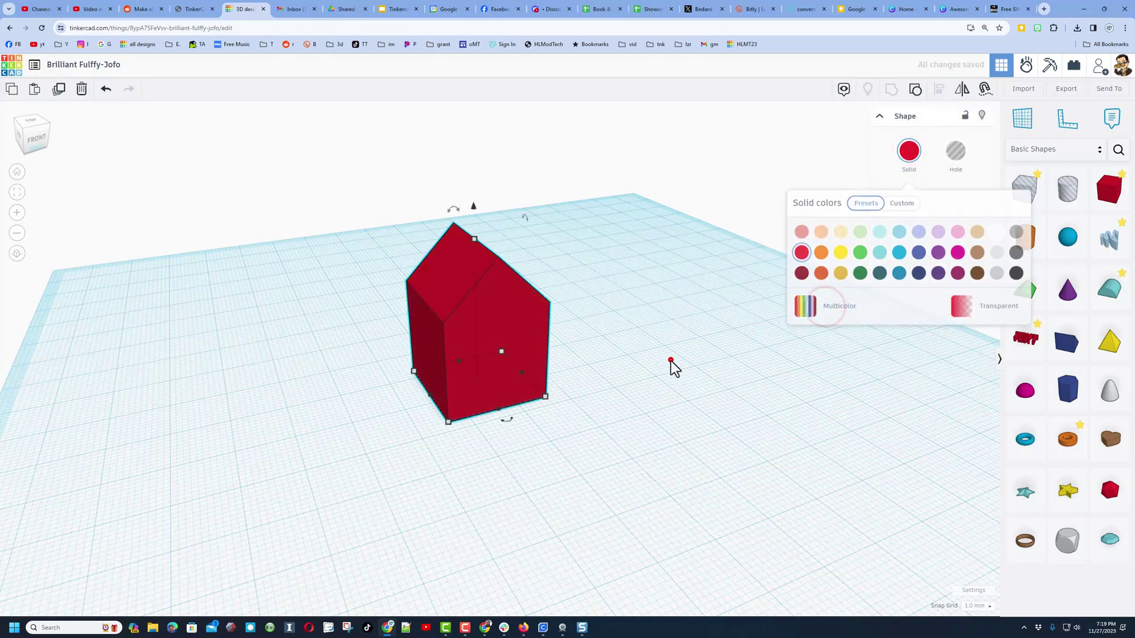
{"action": "left_click", "coordinate": [672, 358]}
{"action": "double_click", "coordinate": [307, 384]}
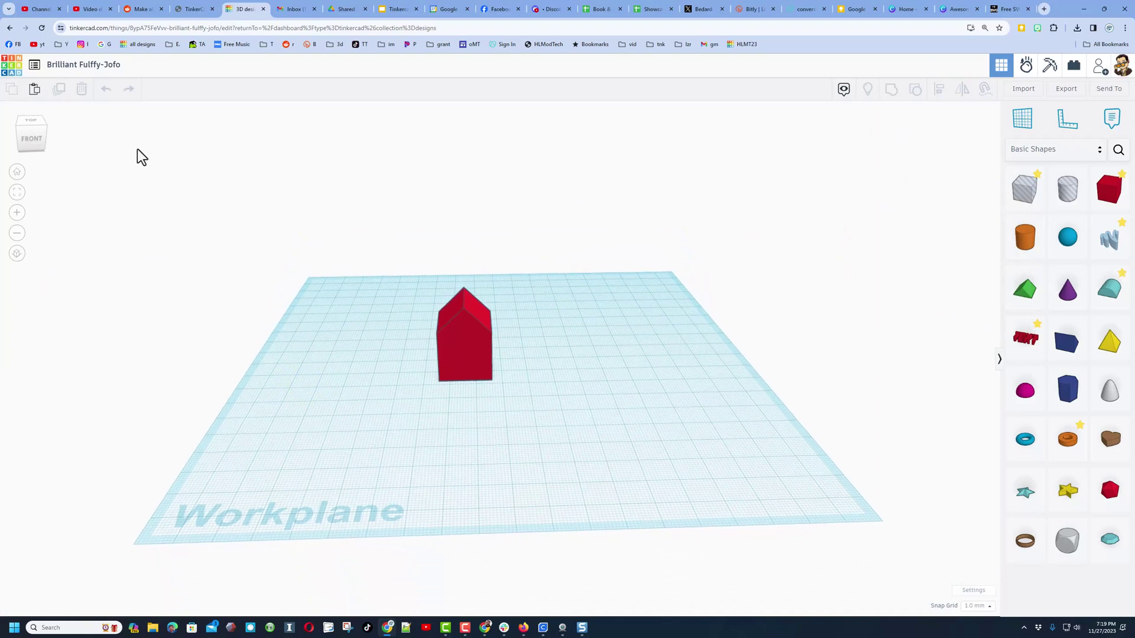
- Rename the design 'house color test', return to Your designs, then switch to the Reddit tab
{"action": "left_click", "coordinate": [101, 68]}
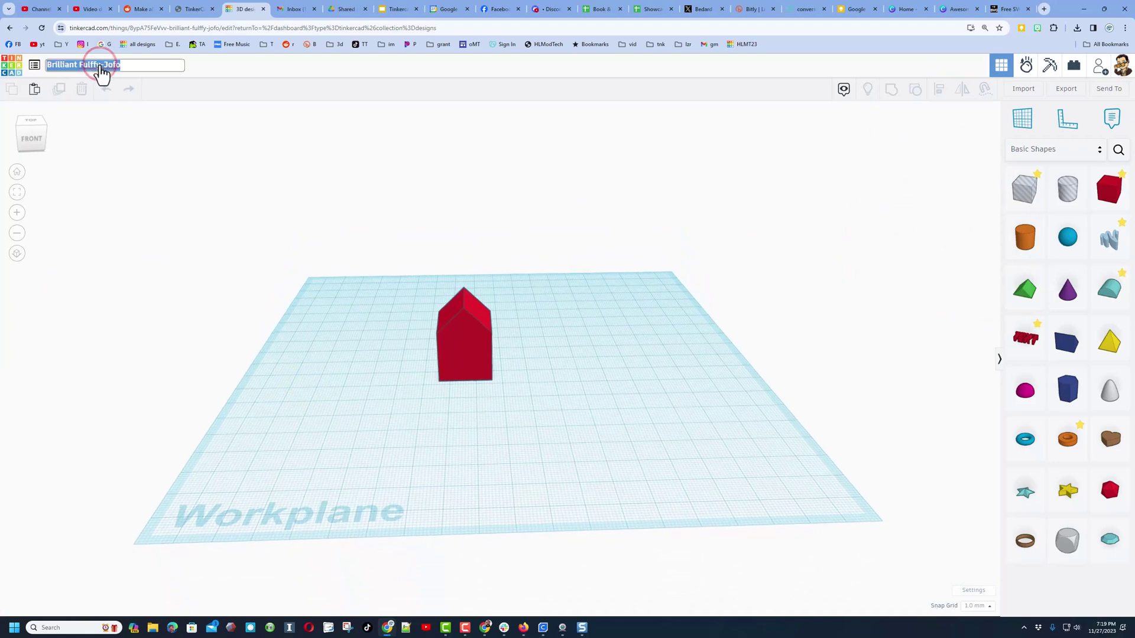
{"action": "type", "text": "house color test"}
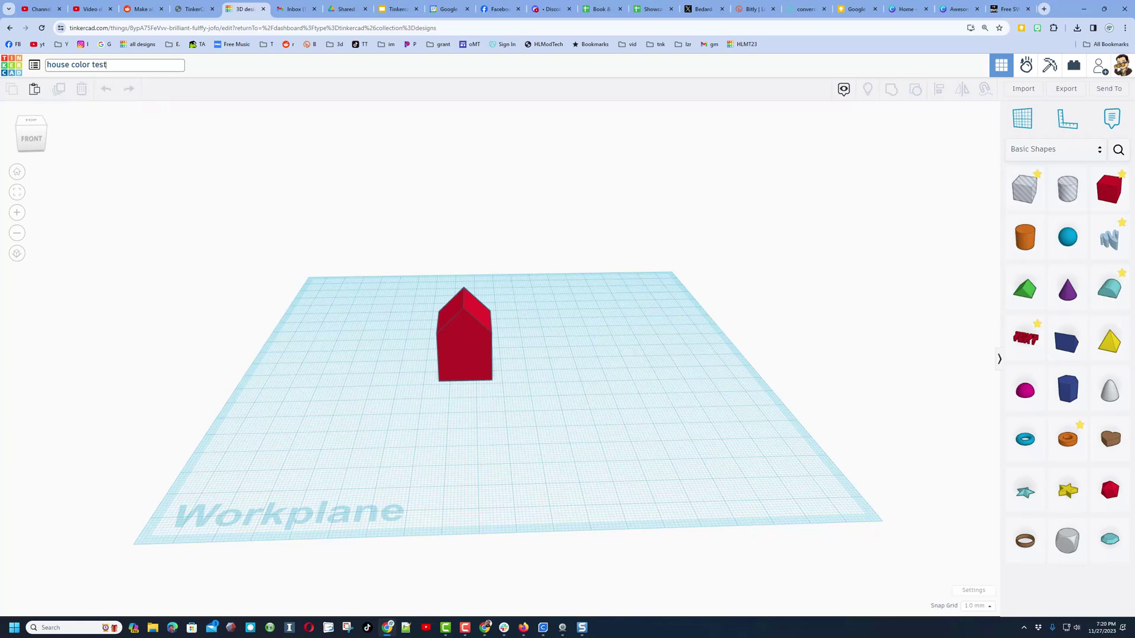
{"action": "left_click", "coordinate": [14, 70]}
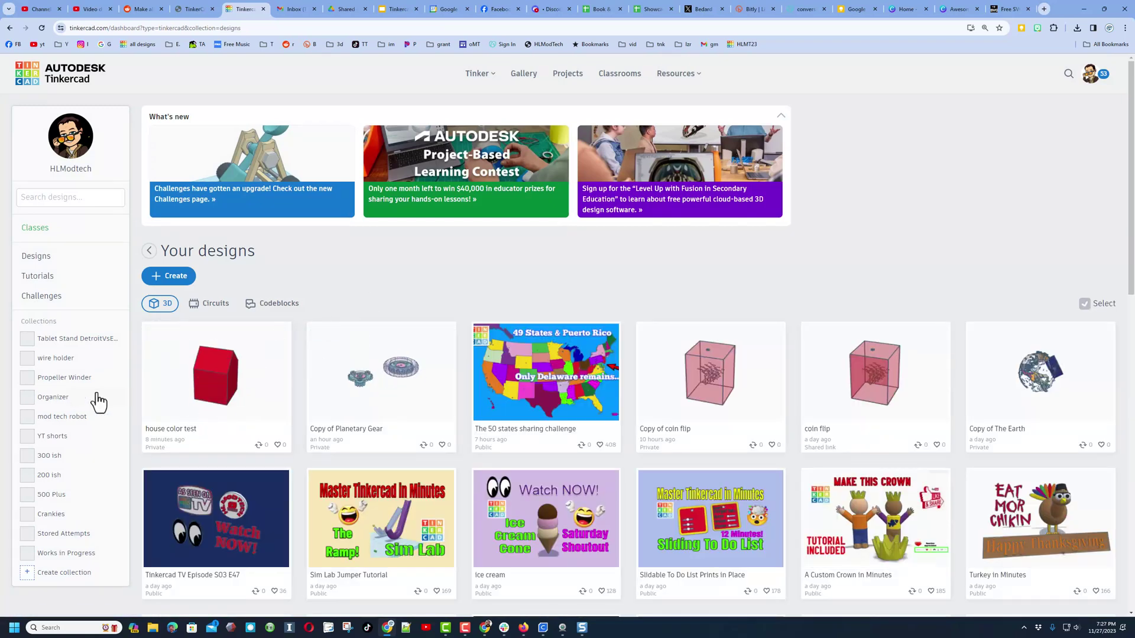
{"action": "left_click", "coordinate": [140, 9]}
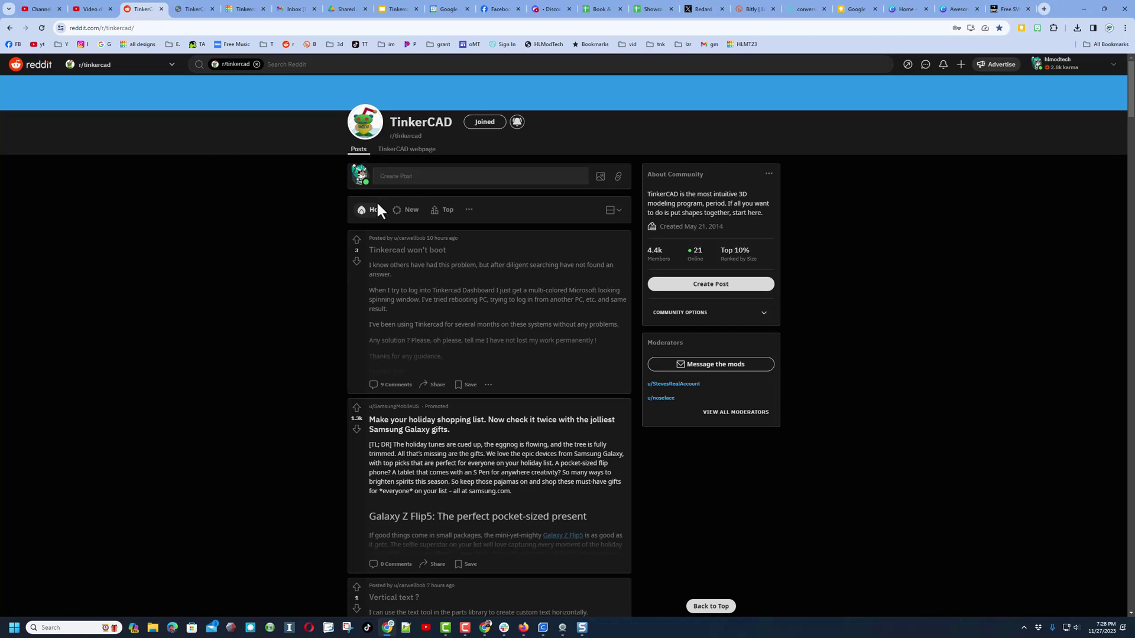
- Scroll the r/tinkercad feed down past the promoted Samsung post
{"action": "scroll", "coordinate": [292, 325], "scroll_direction": "down", "scroll_amount": 6}
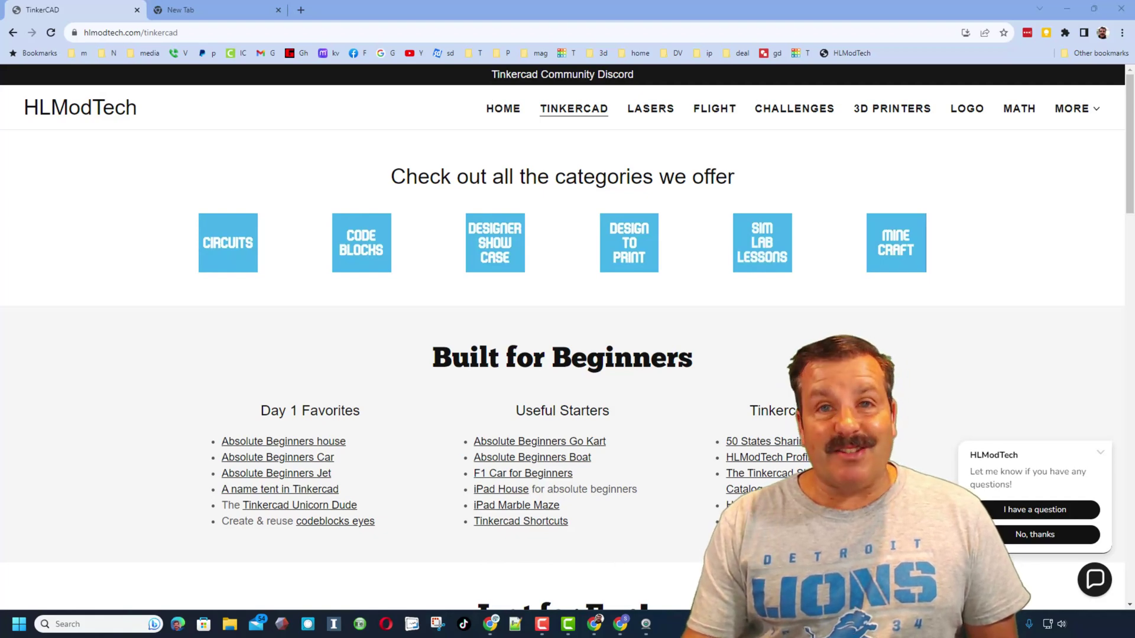
- Open the Tinkercad Community Discord invite from the HLModTech page's top banner
{"action": "left_click", "coordinate": [1094, 579]}
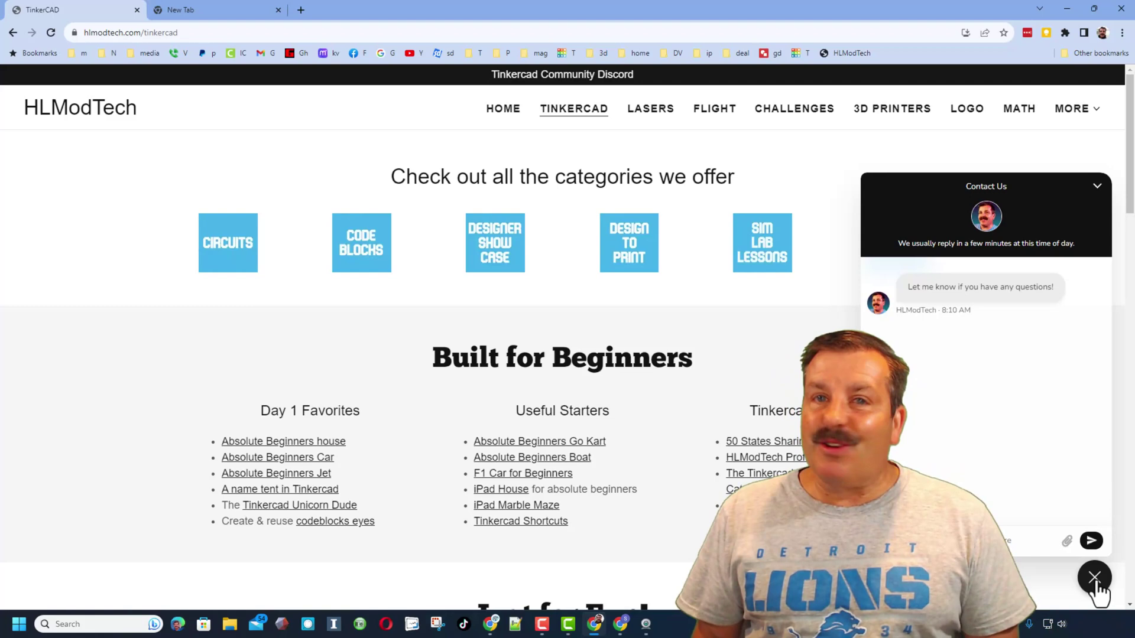
{"action": "left_click", "coordinate": [1094, 582]}
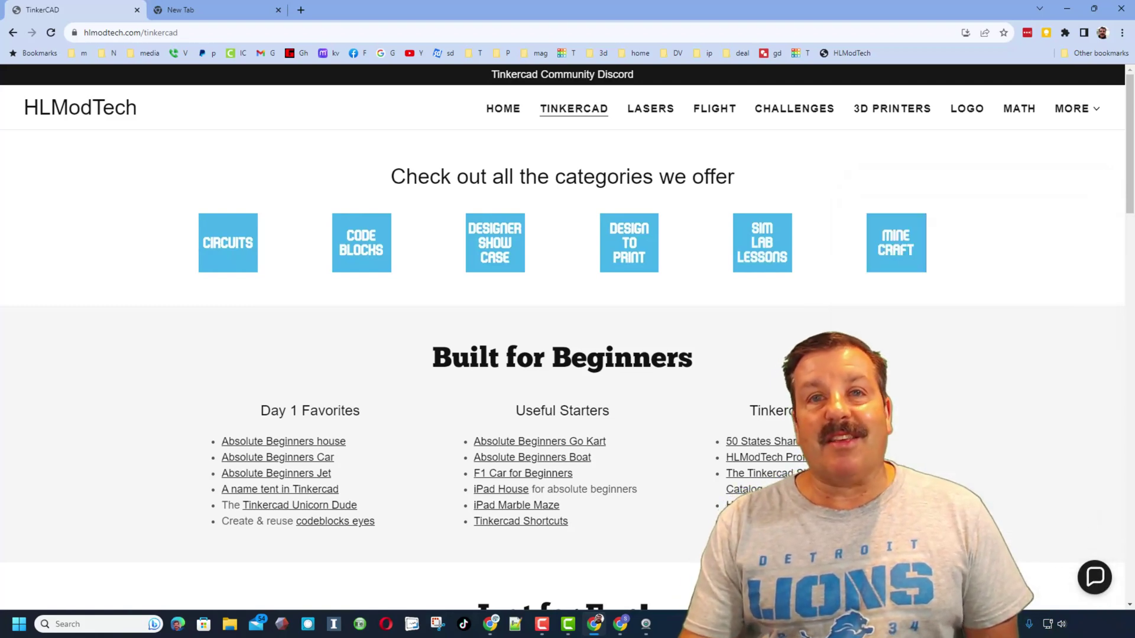
{"action": "left_click", "coordinate": [556, 76]}
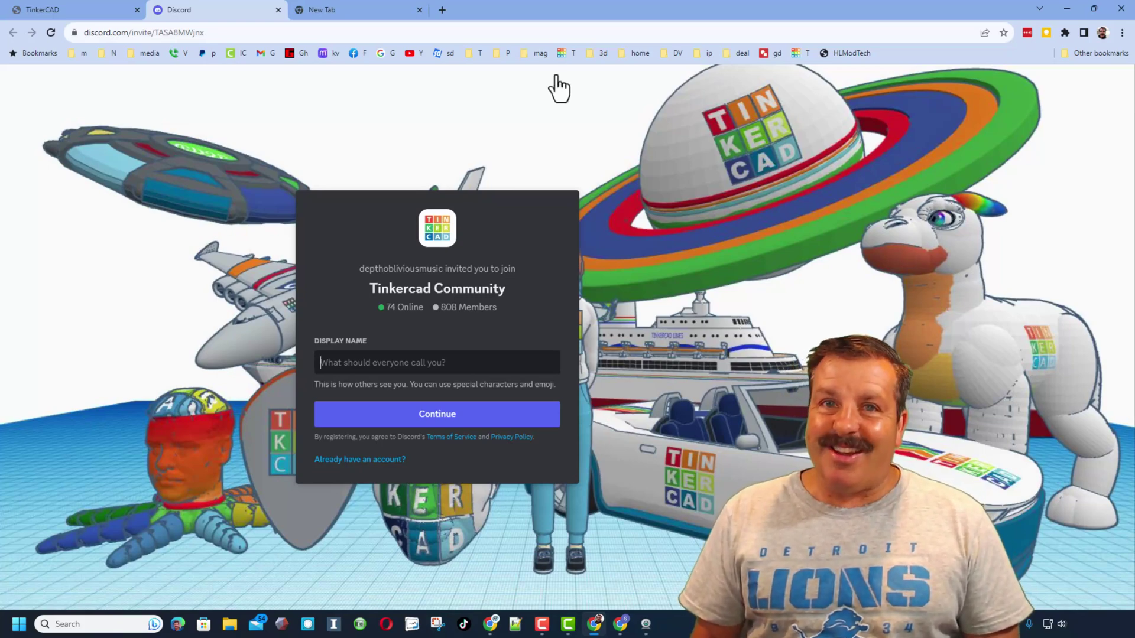
- Switch back to the HLModTech Tinkercad tab with Ctrl+Shift+Tab
{"action": "key", "text": "ctrl+shift+Tab"}
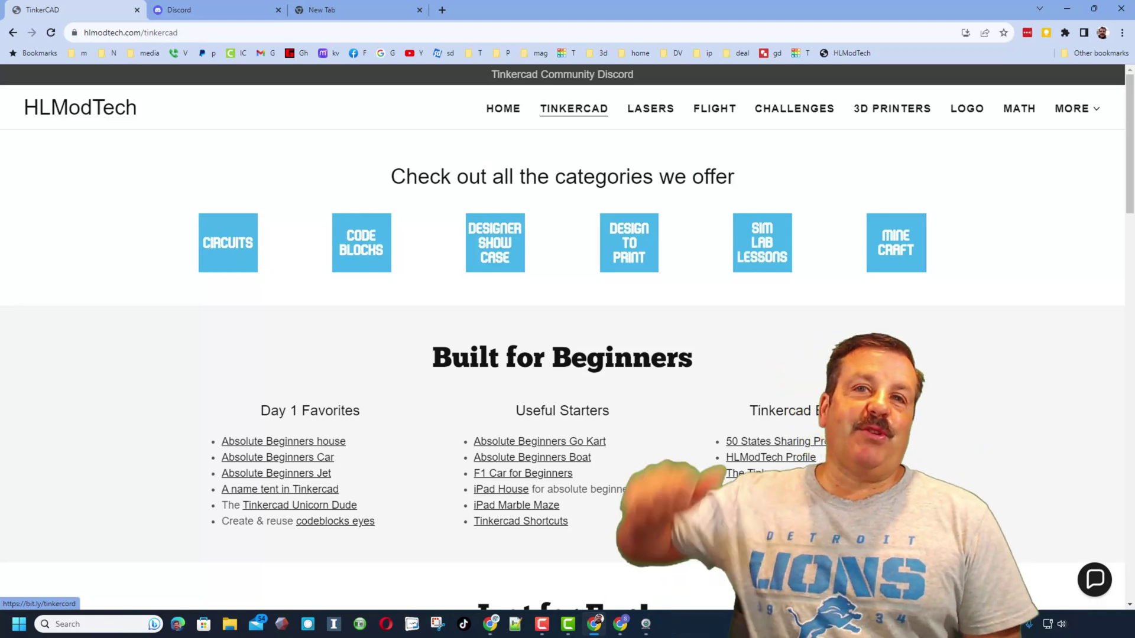